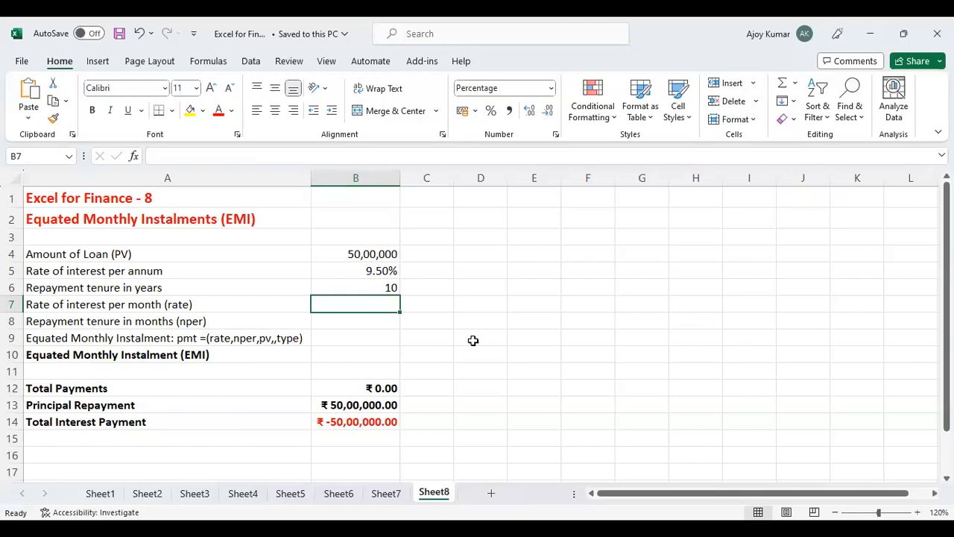
# - Calculate the monthly interest rate in B7 by dividing the annual rate in B5 by 12
pyautogui.write('=')
pyautogui.press('Up')
pyautogui.press('Up')
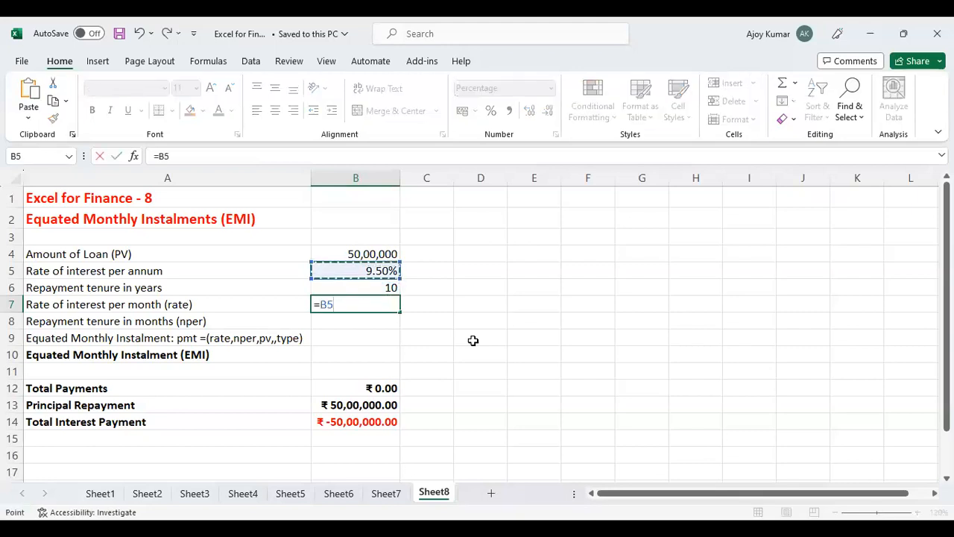
pyautogui.write('/12')
pyautogui.press('Return')
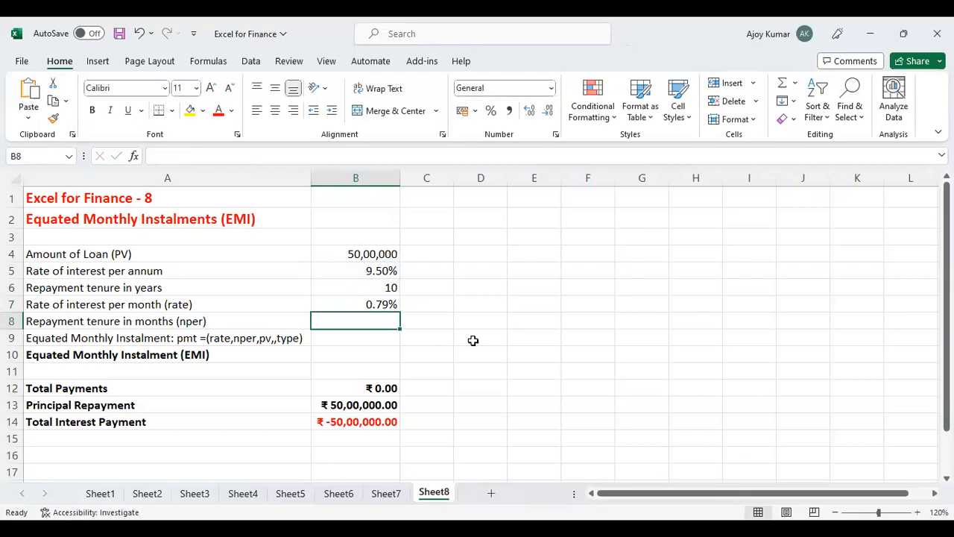
# - Calculate the repayment tenure in months in B8 by multiplying the years in B6 by 12
pyautogui.write('=')
pyautogui.press('Up')
pyautogui.press('Up')
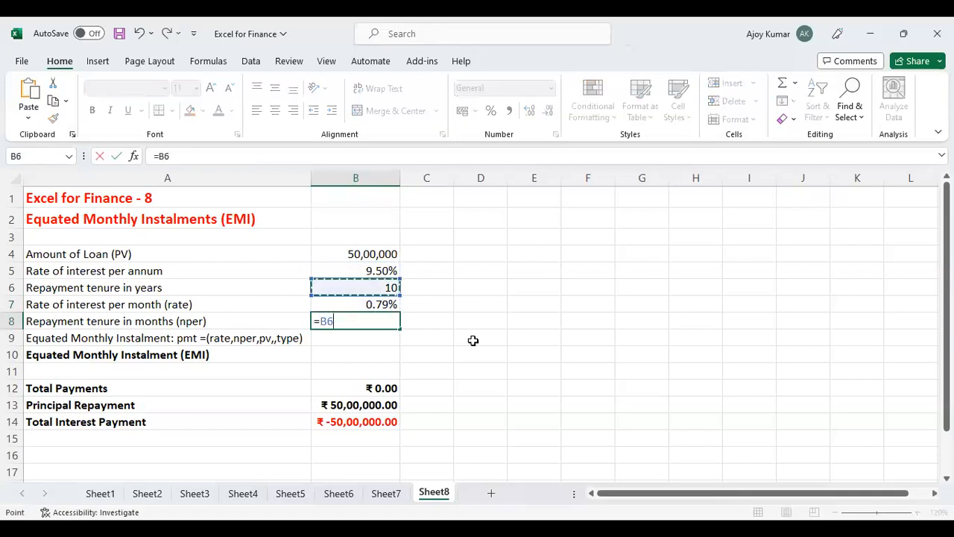
pyautogui.write('*12')
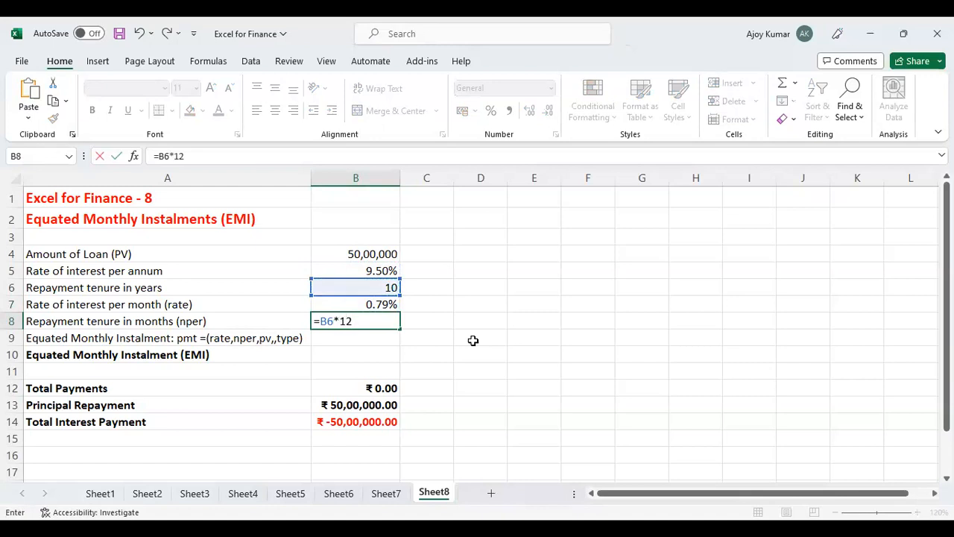
pyautogui.press('Return')
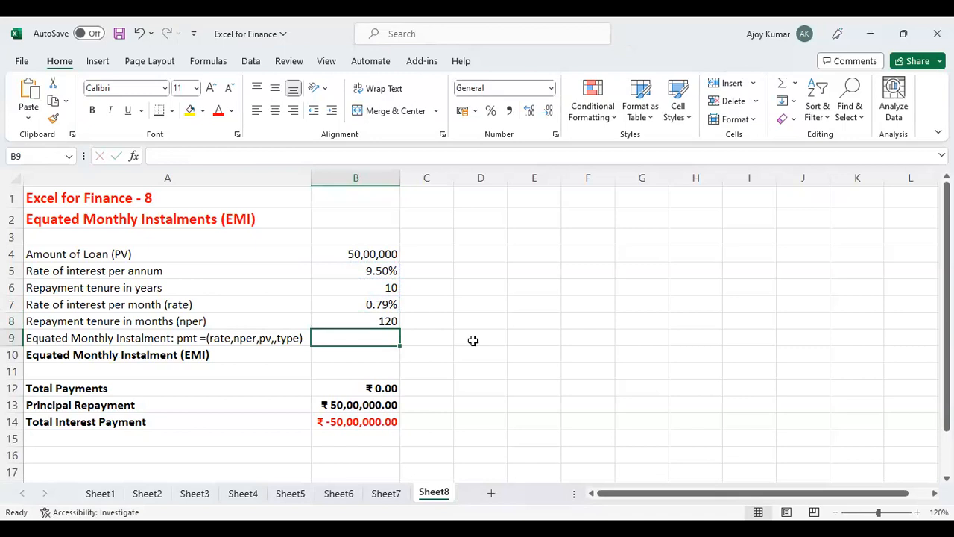
# - Calculate the EMI in B10 with =PMT(B7,B8,B4,,0), leaving the future value blank and timing payments at the period end
pyautogui.click(337, 356)
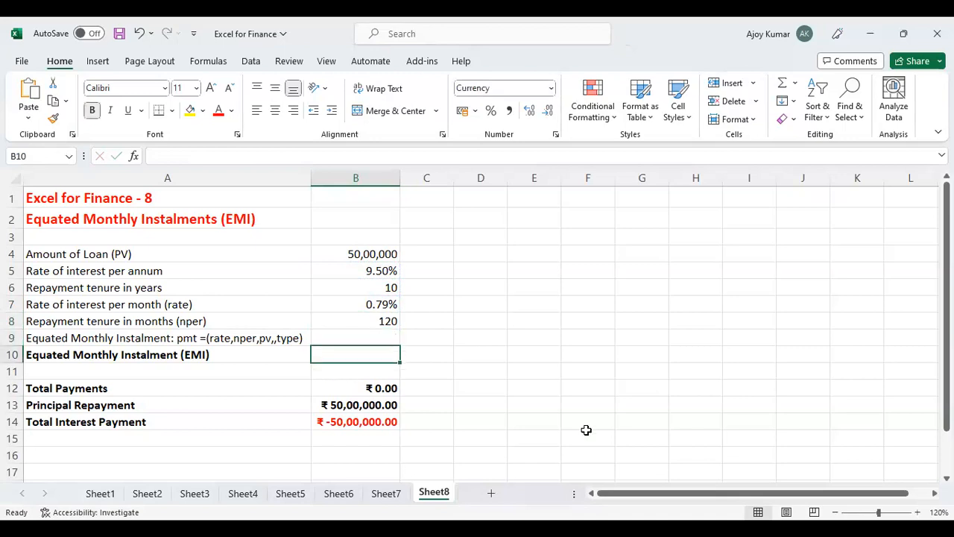
pyautogui.write('=')
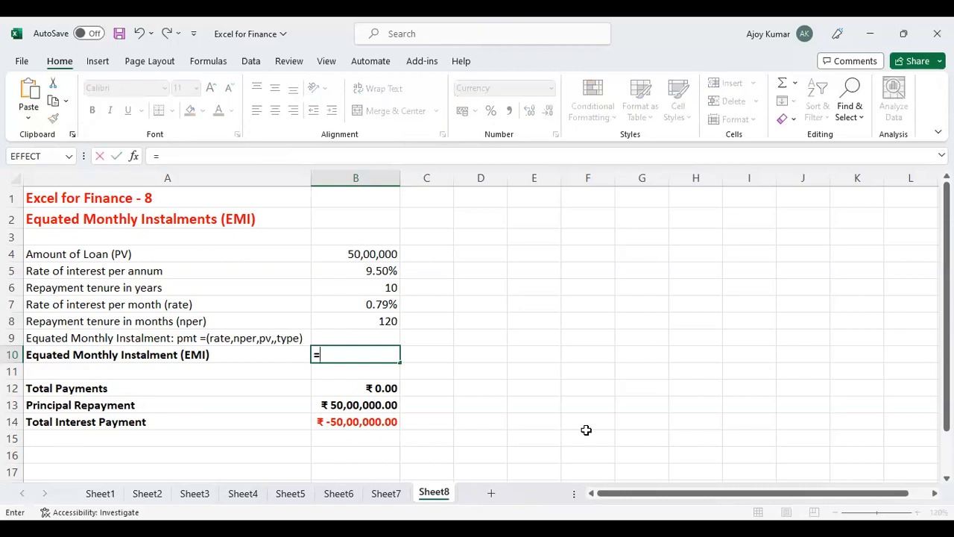
pyautogui.write('PMT(')
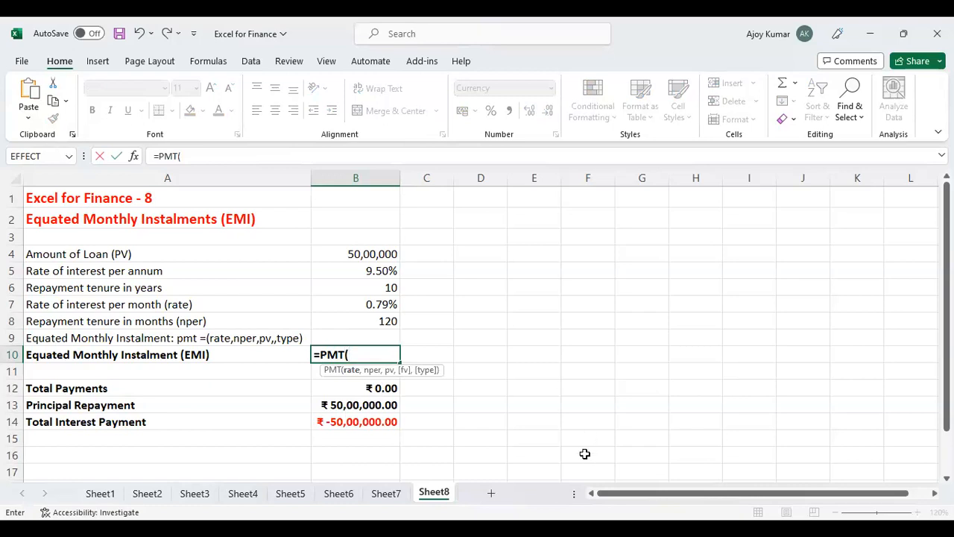
pyautogui.click(368, 304)
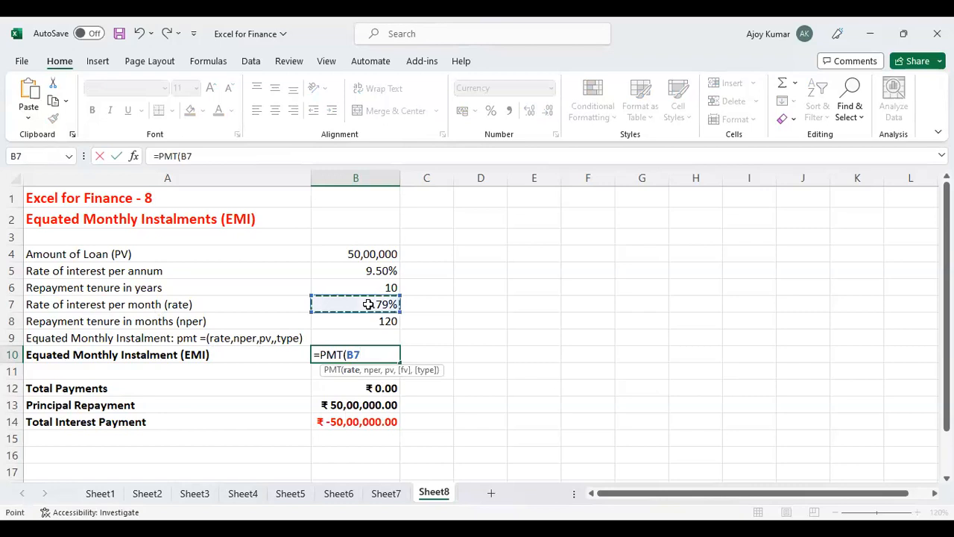
pyautogui.write(',')
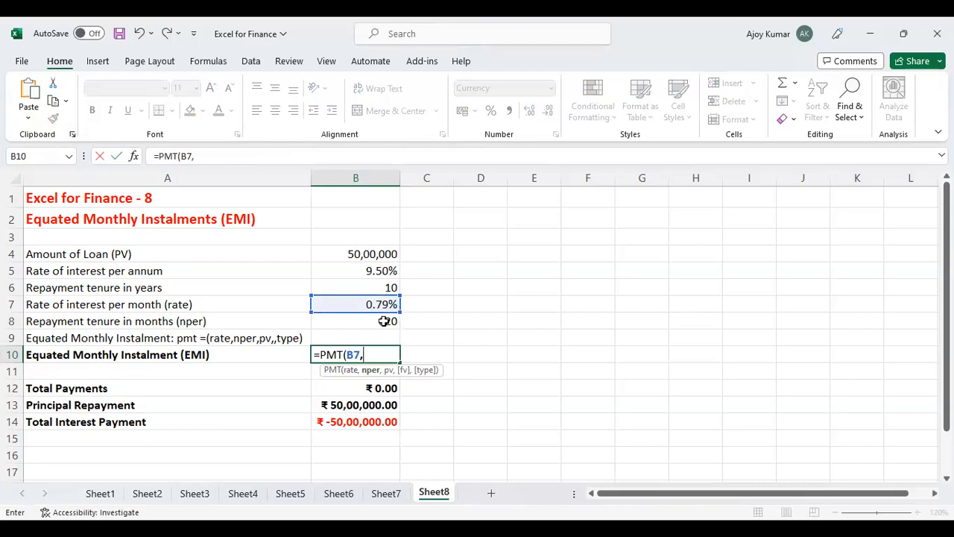
pyautogui.click(355, 321)
pyautogui.write(',')
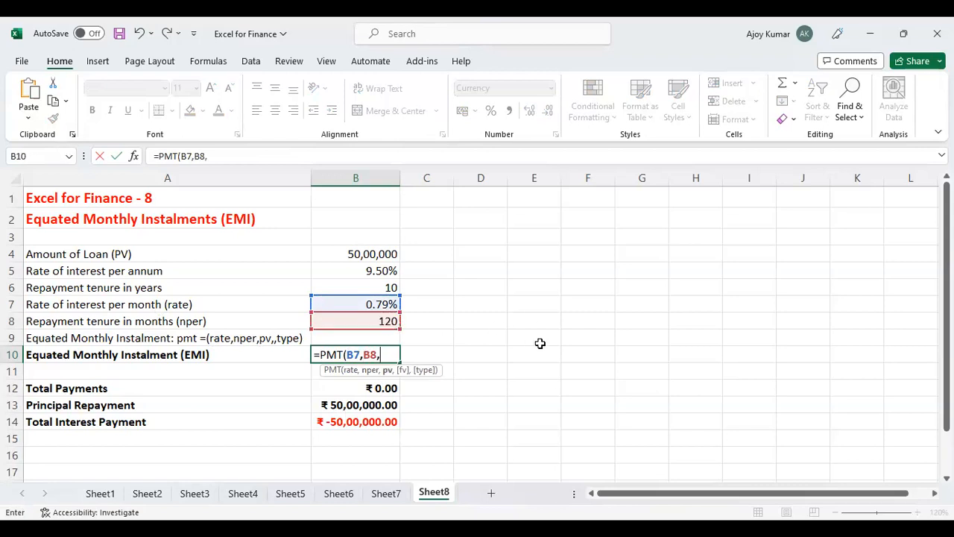
pyautogui.click(380, 256)
pyautogui.write(',')
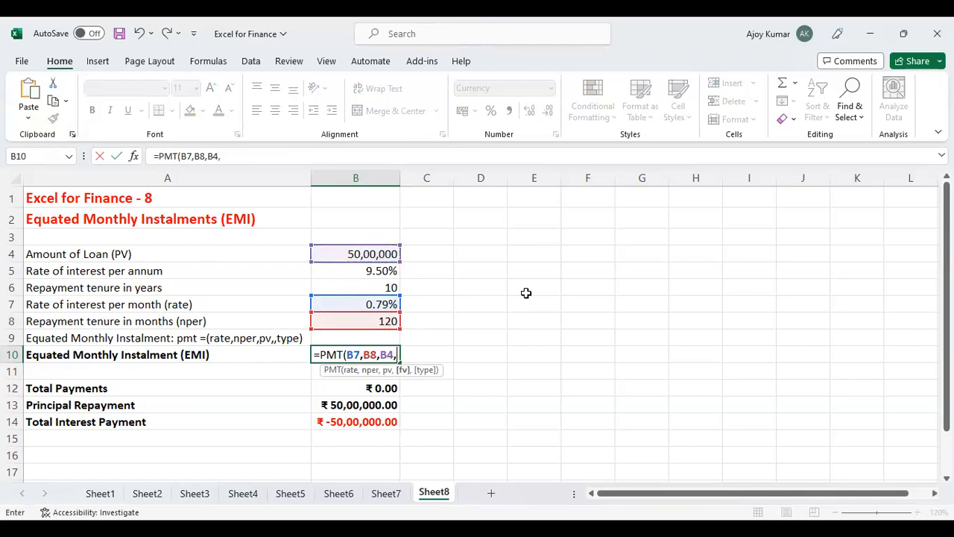
pyautogui.write(',')
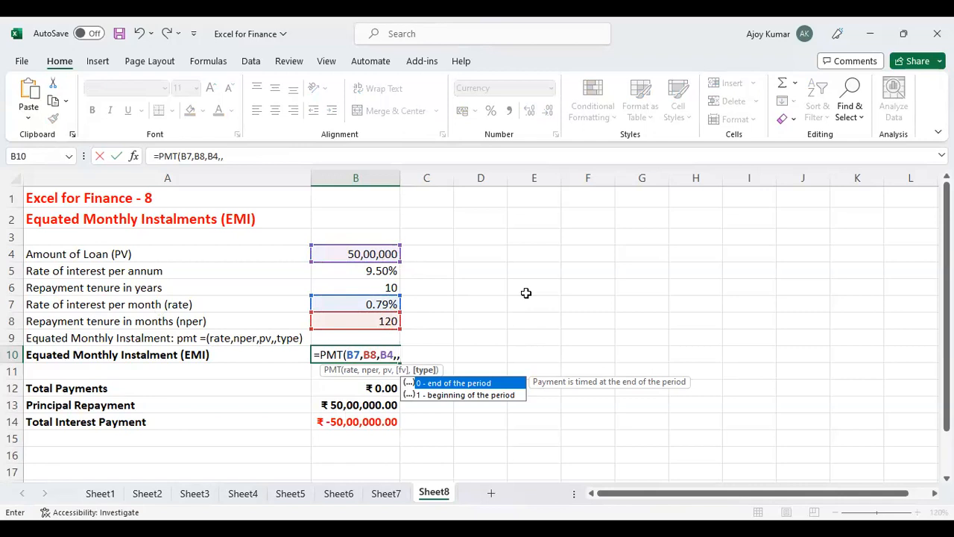
pyautogui.write('0')
pyautogui.press('Return')
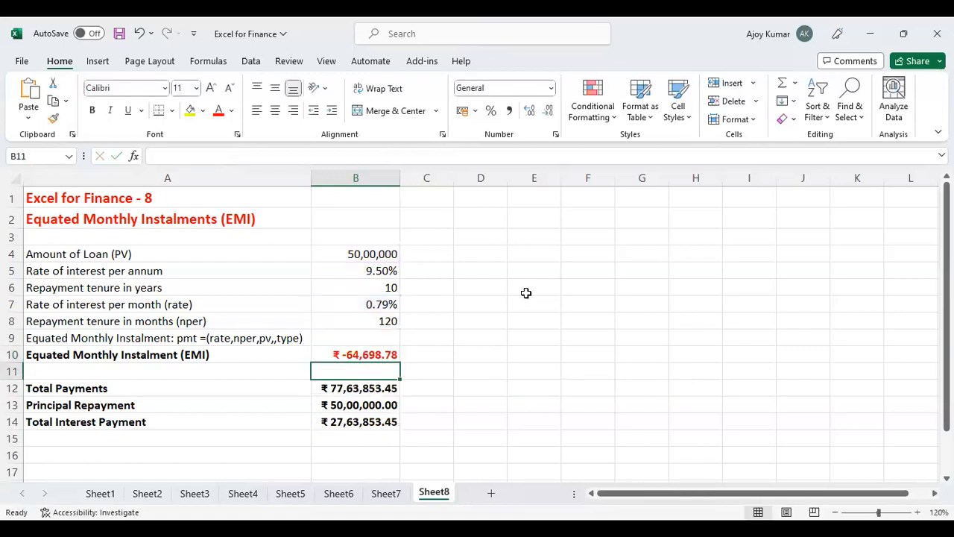
# - Review the loan amount, annual rate and tenure inputs, and the formulas for EMI, total payments, principal repayment and total interest
pyautogui.click(364, 252)
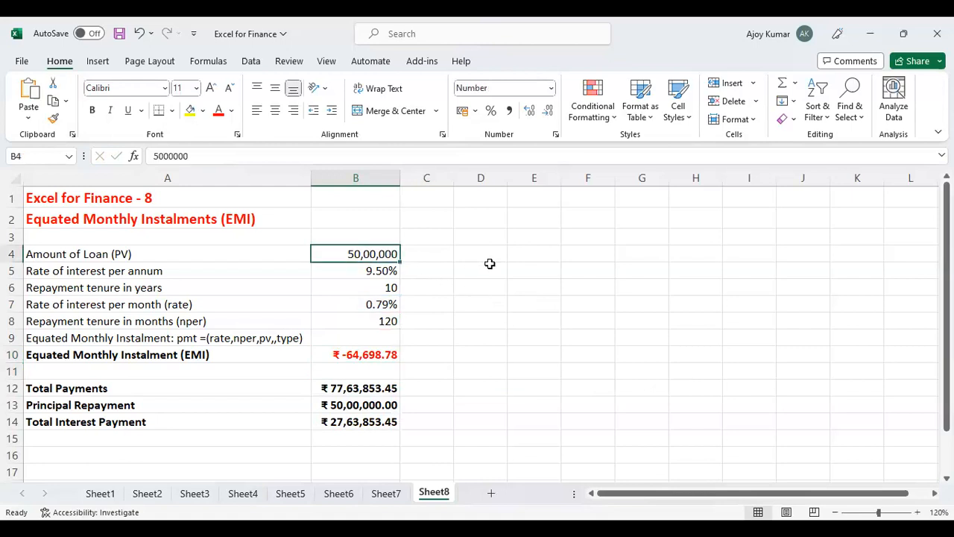
pyautogui.click(378, 273)
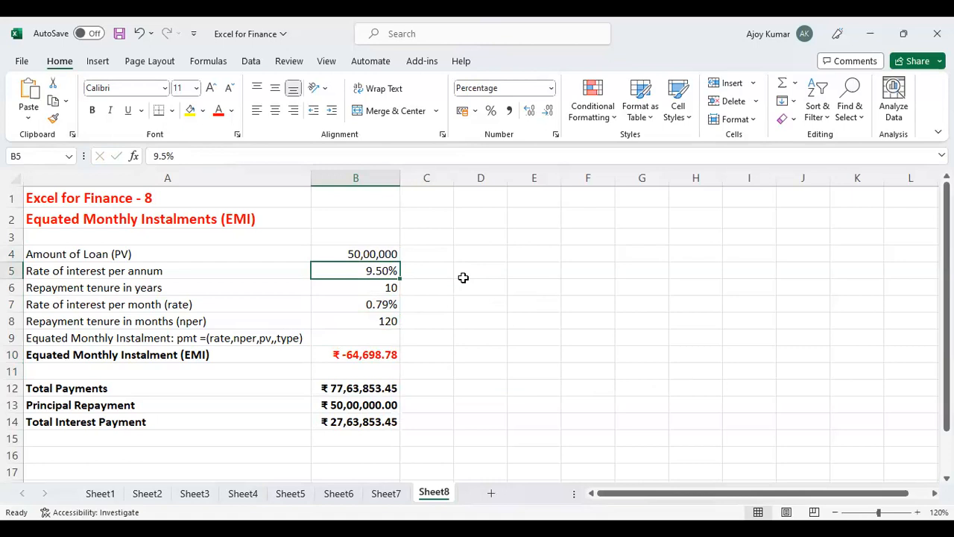
pyautogui.click(373, 287)
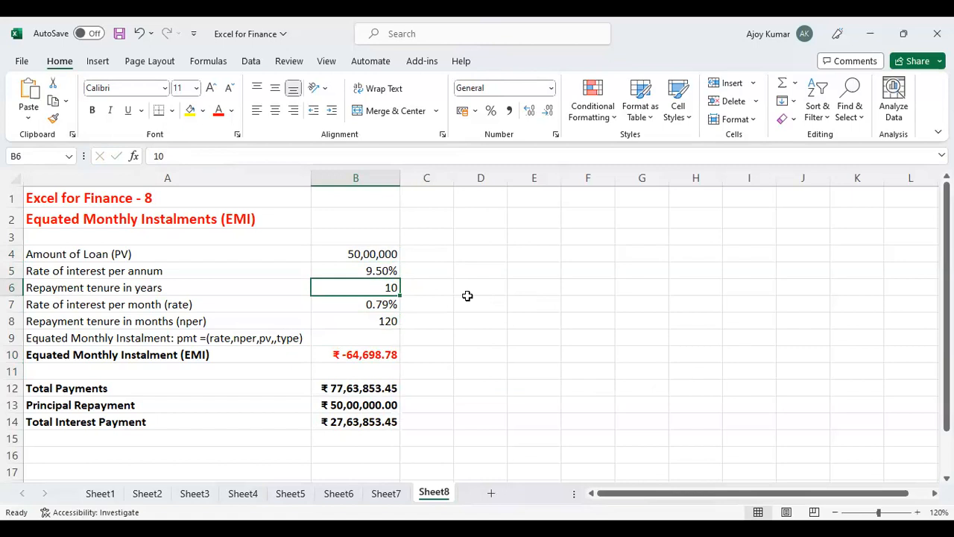
pyautogui.click(377, 351)
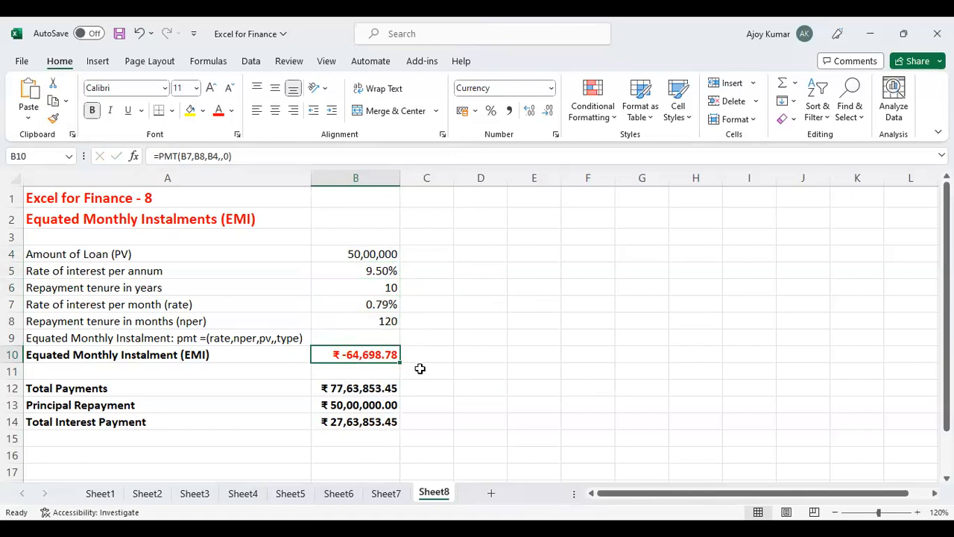
pyautogui.click(375, 388)
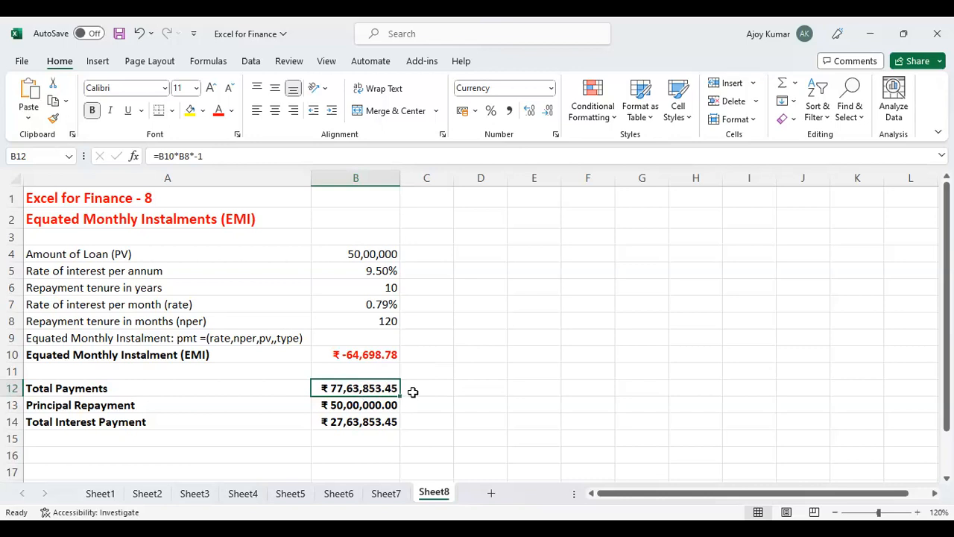
pyautogui.click(350, 403)
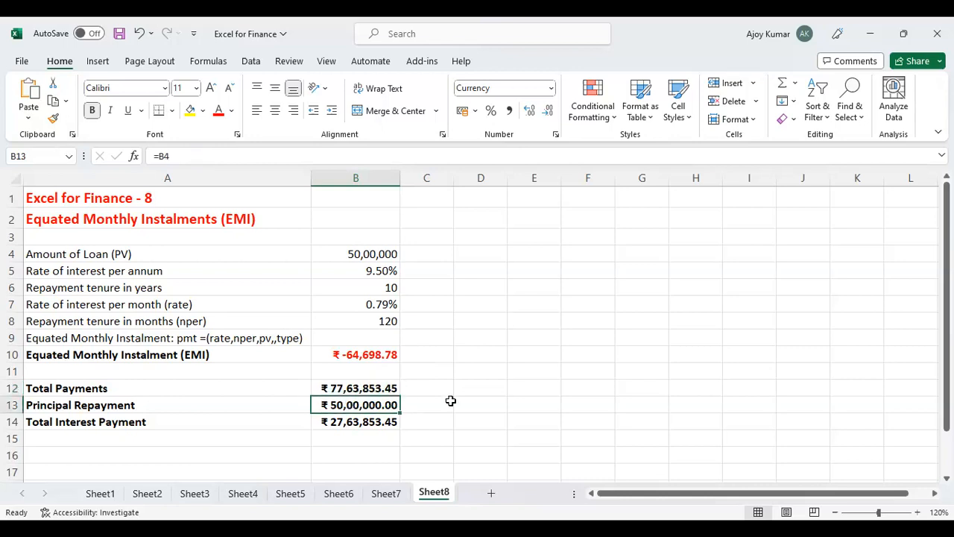
pyautogui.click(365, 422)
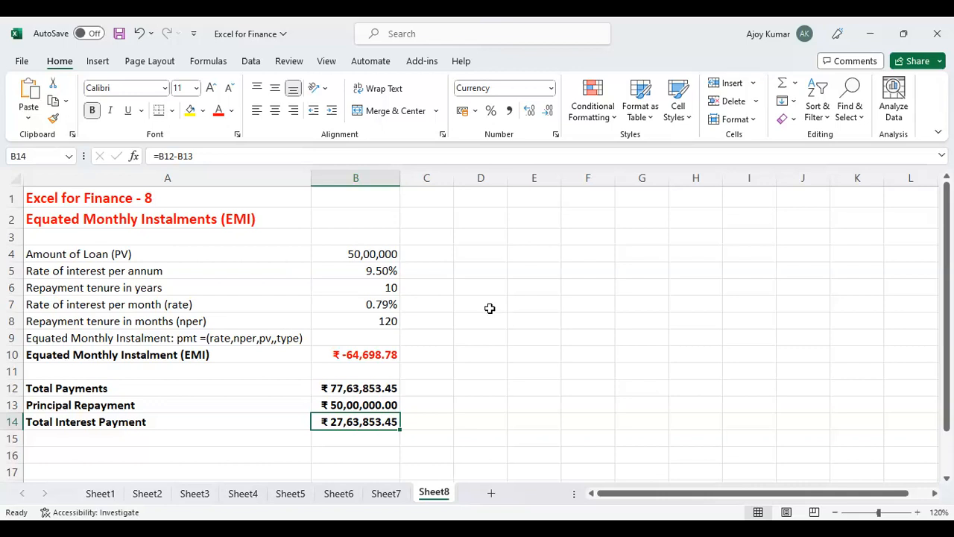
# - Set the annual interest rate in B5 to 9.25% and check the recalculated EMI in B10
pyautogui.click(365, 270)
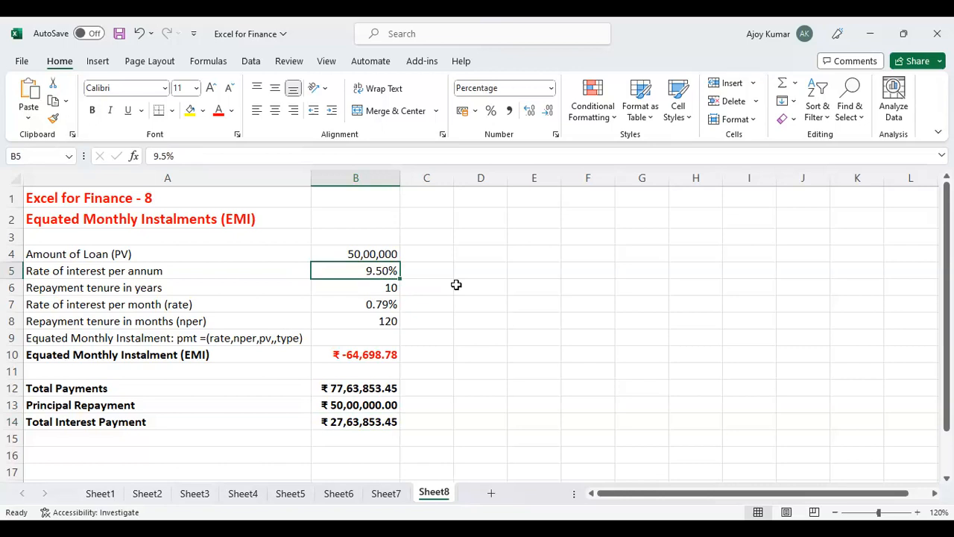
pyautogui.write('9.25')
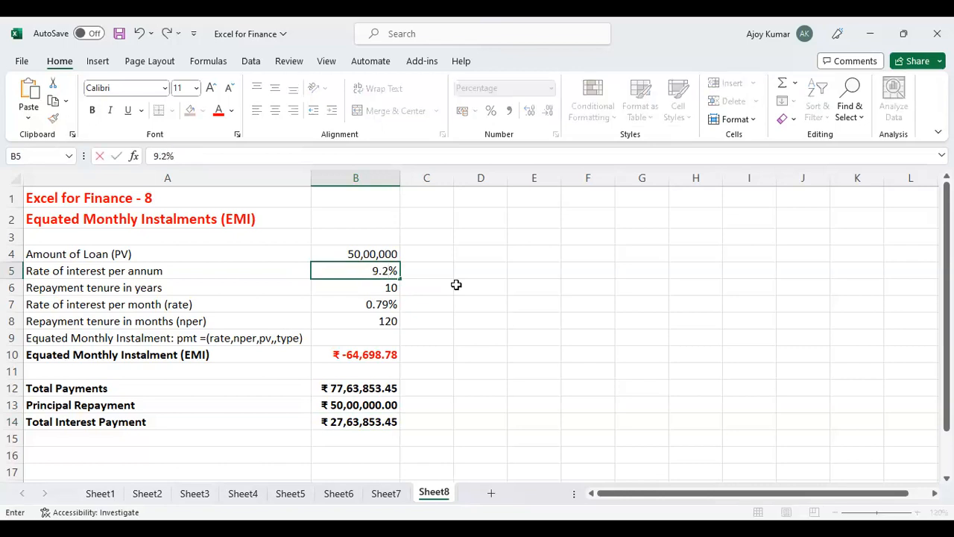
pyautogui.press('Return')
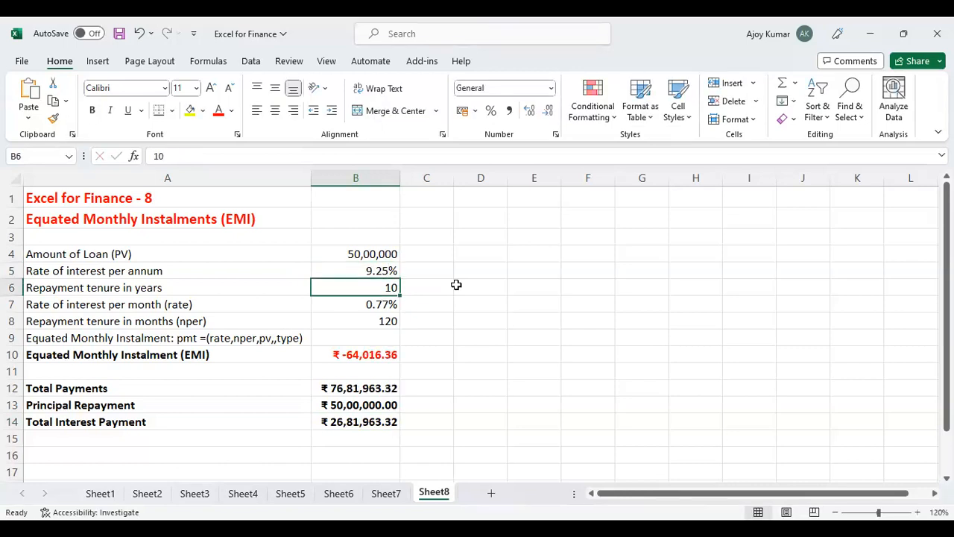
pyautogui.click(364, 356)
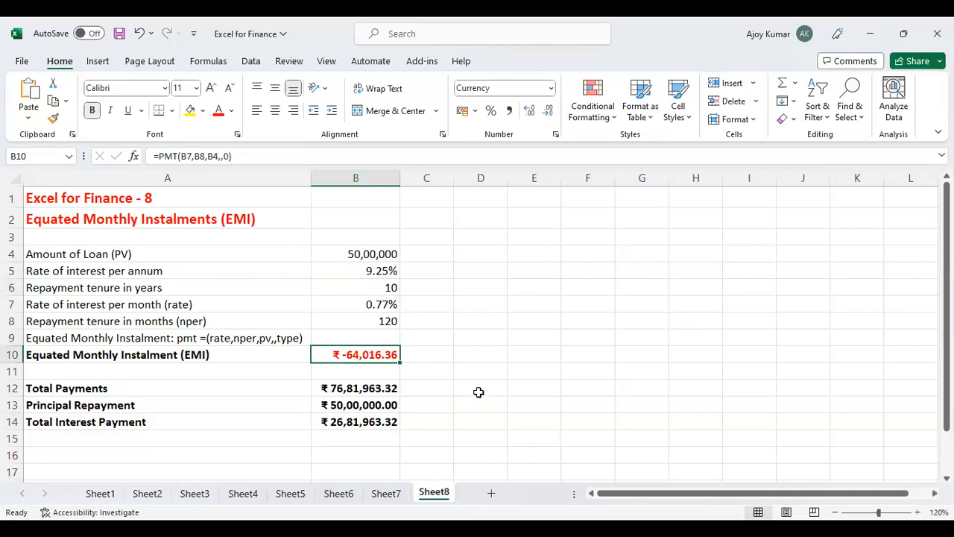
# - Set the repayment tenure in B6 to 15 years and check the recalculated EMI in B10
pyautogui.click(387, 296)
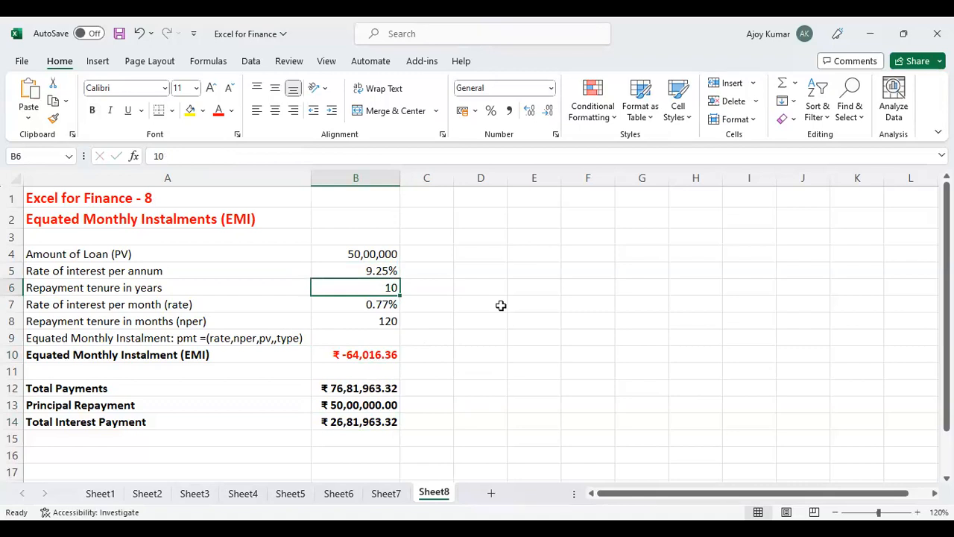
pyautogui.write('15')
pyautogui.press('Return')
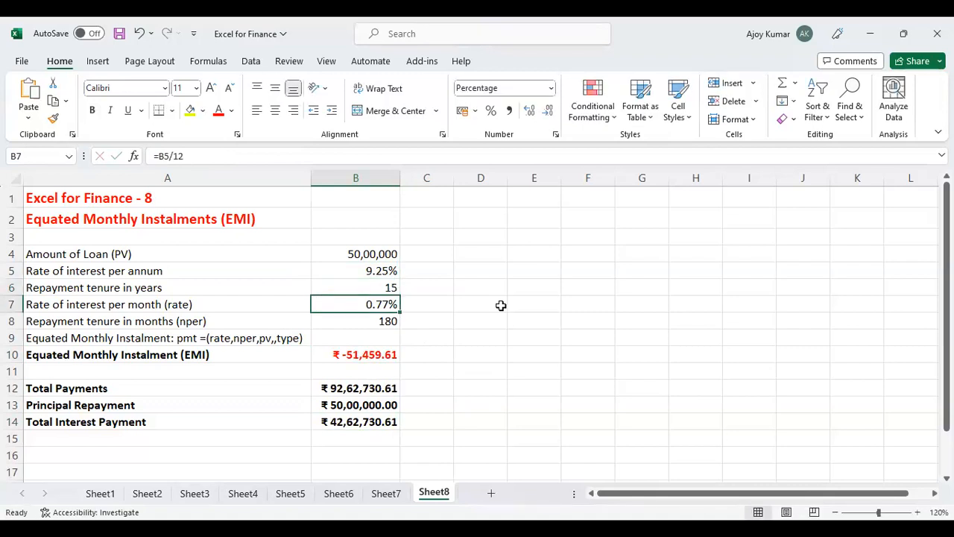
pyautogui.click(389, 352)
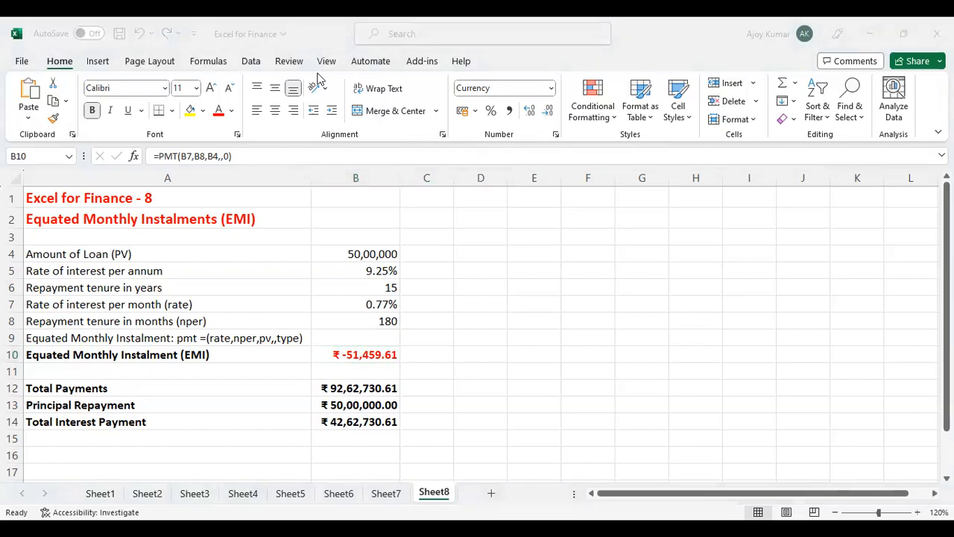
# - Switch to the Equated Monthly Instalments slide show and advance to the closing Thank You slide
pyautogui.hotkey('alt', 'Tab')
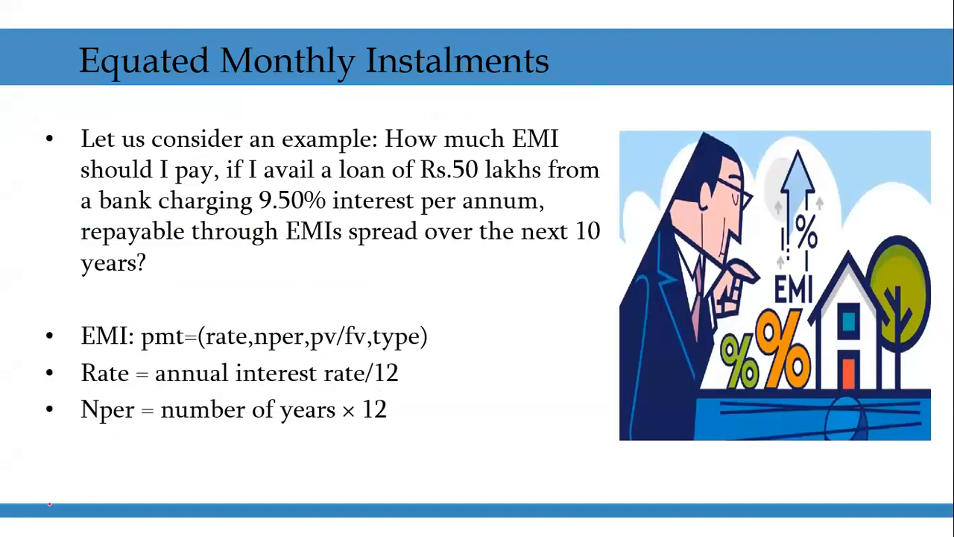
pyautogui.click(42, 521)
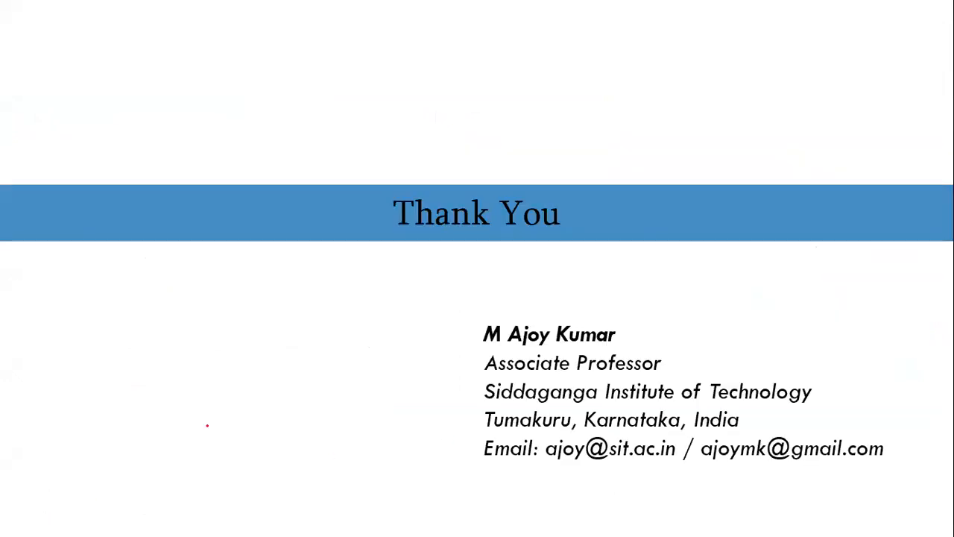